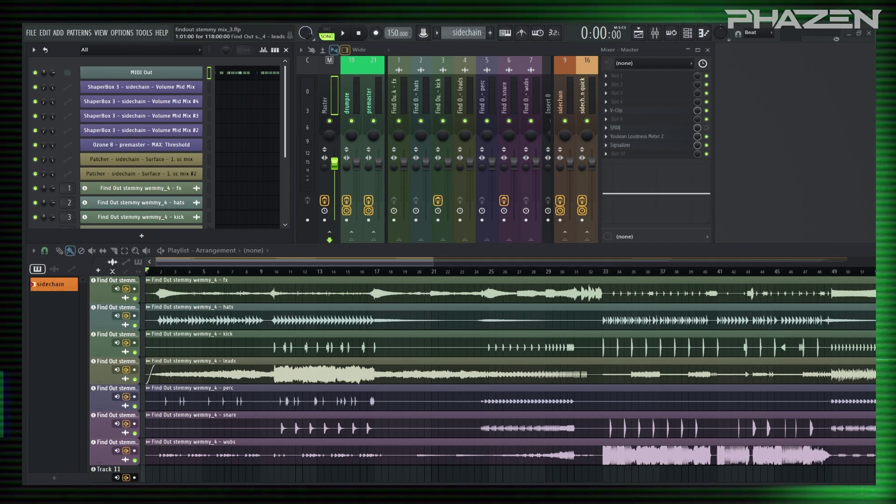
Start playback and look over the fx, hats, kick, leads, perc, snare and wubs stem lanes.
key(space)
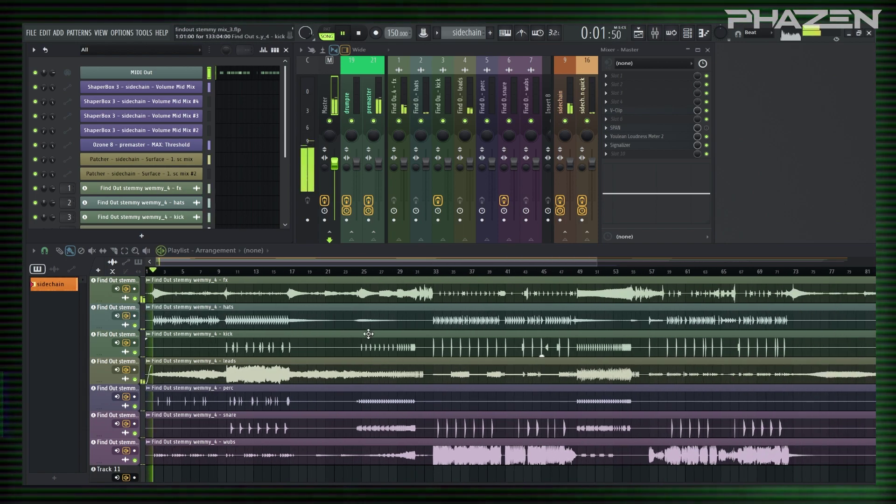
scroll(354, 328, down, 2)
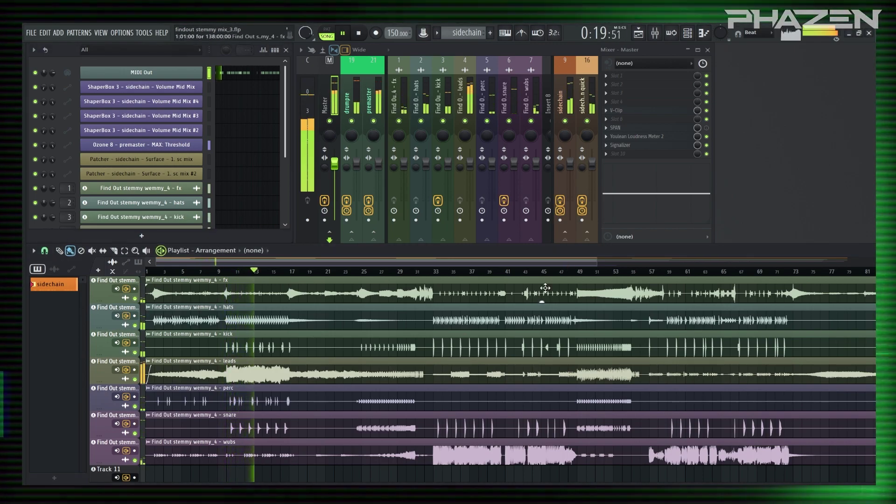
scroll(537, 295, down, 3)
scroll(459, 361, up, 2)
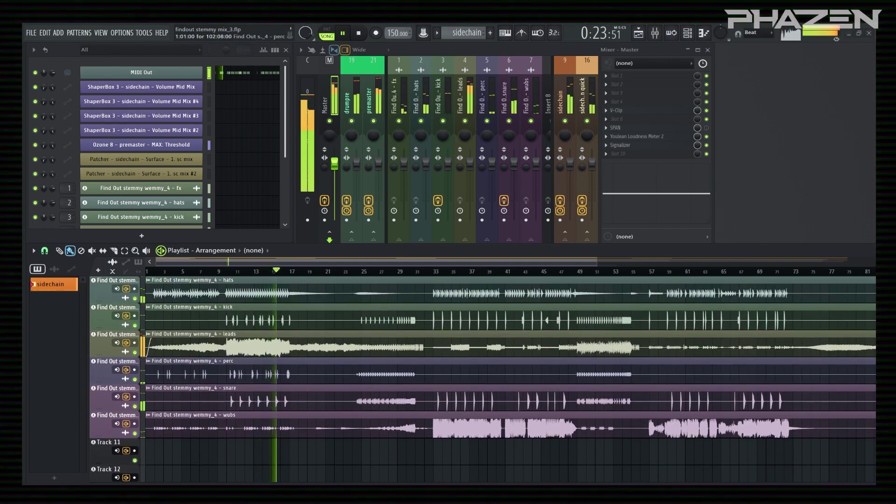
scroll(463, 358, up, 1)
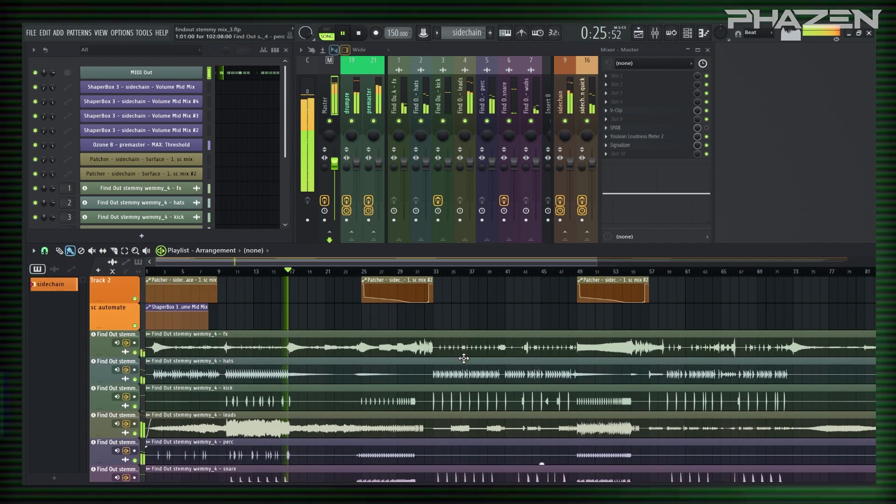
scroll(458, 364, down, 2)
scroll(452, 369, down, 1)
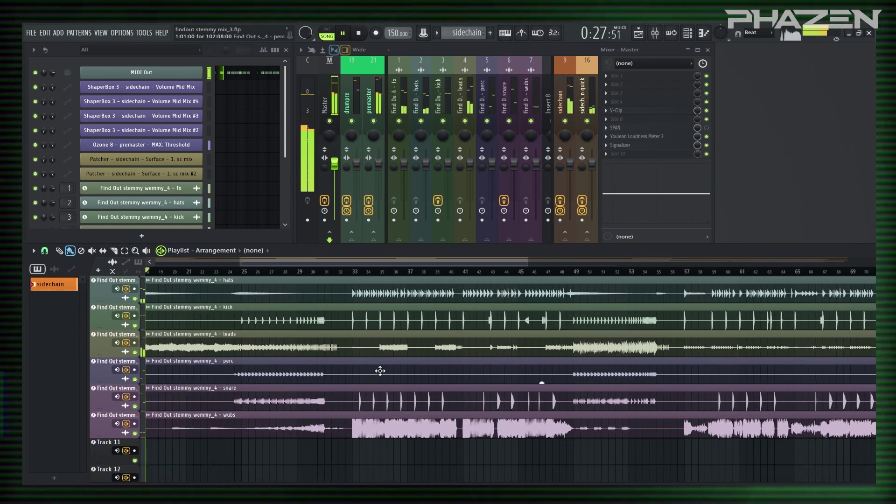
Scroll through the Playlist stem lanes as playback moves past bar 37.
scroll(376, 370, up, 3)
scroll(466, 396, up, 2)
scroll(452, 387, down, 1)
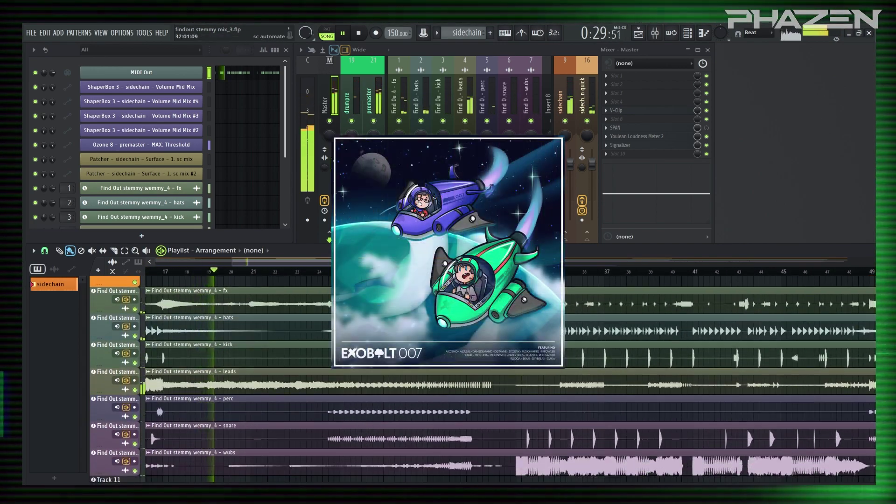
scroll(564, 383, down, 8)
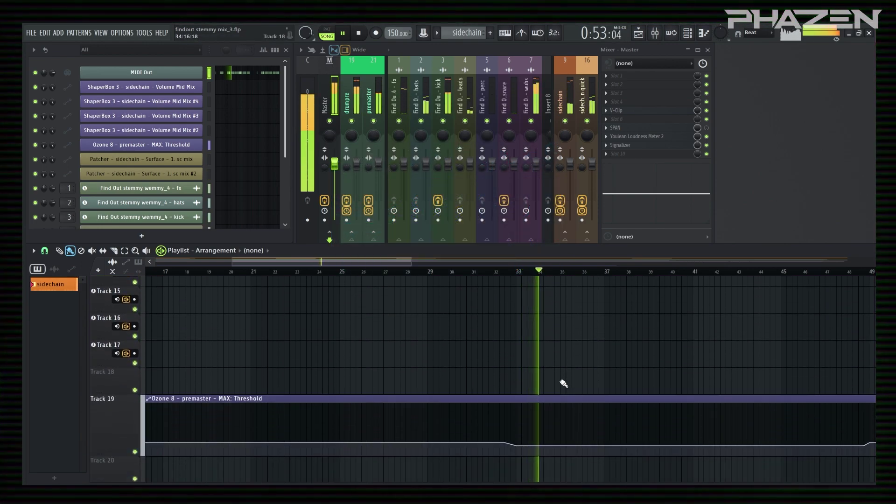
scroll(536, 380, up, 2)
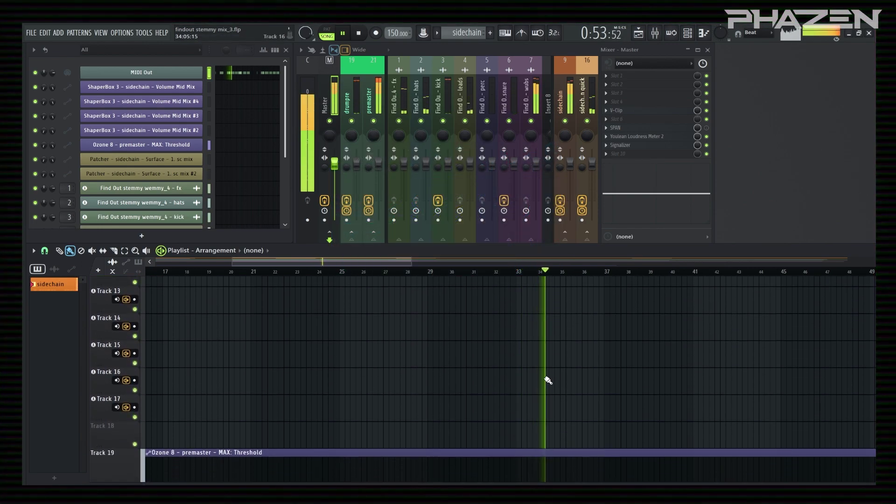
scroll(373, 346, right, 3)
scroll(357, 350, down, 2)
scroll(388, 338, up, 5)
scroll(387, 338, up, 5)
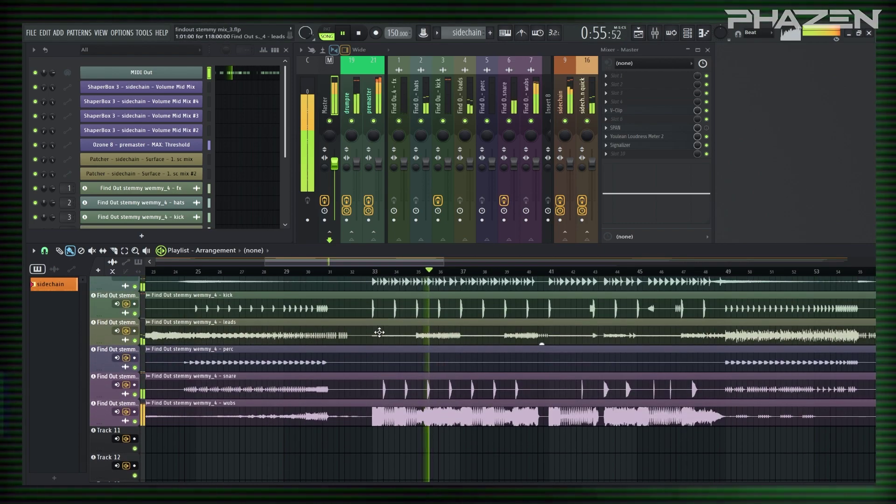
scroll(401, 350, up, 3)
scroll(411, 373, down, 2)
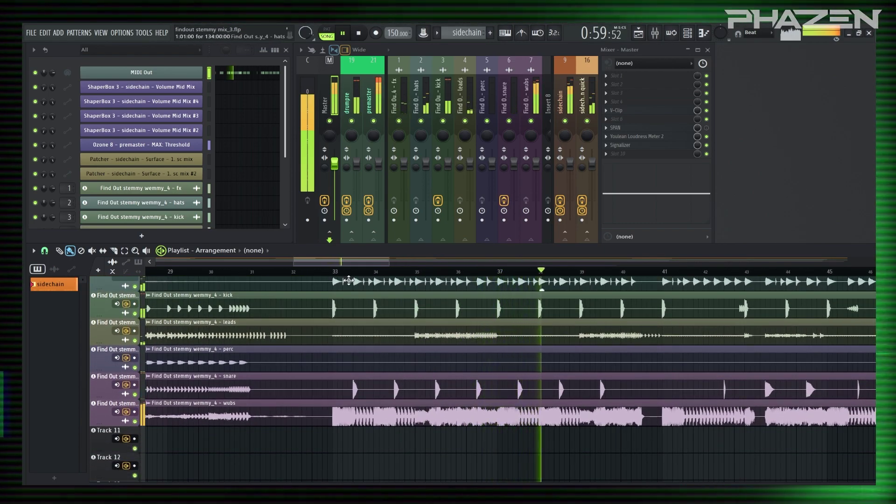
Open Youlean Loudness Meter 2 on the Master, reposition it, reset its measurements and close it.
click(630, 137)
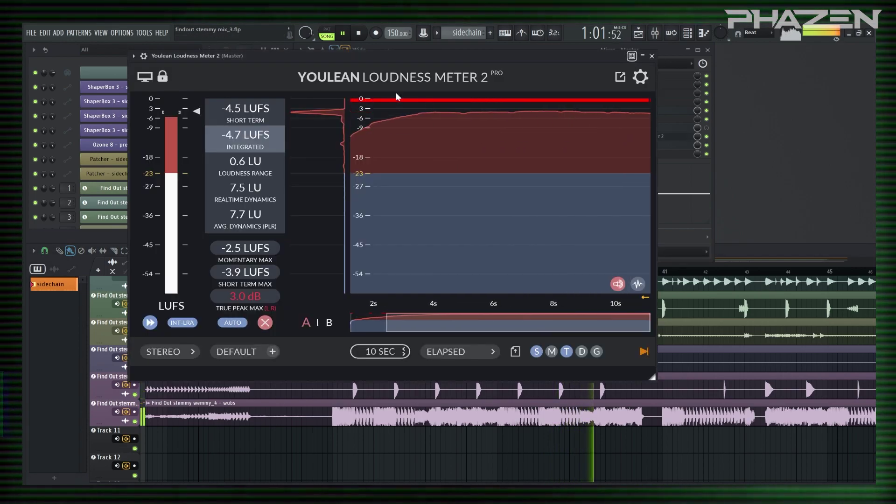
drag(234, 58, 320, 88)
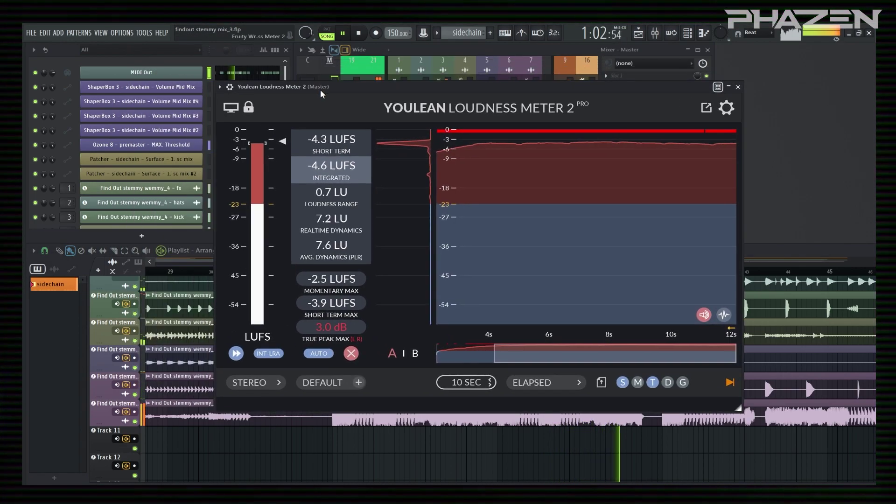
click(349, 353)
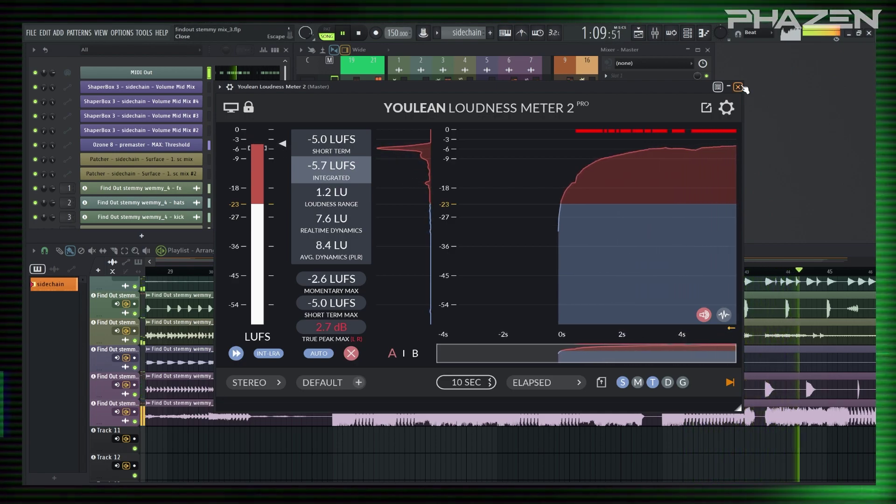
click(739, 87)
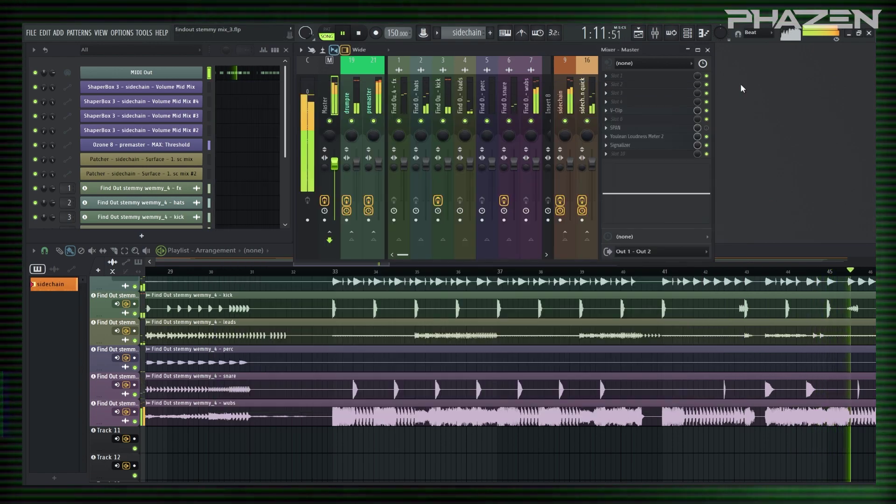
click(643, 128)
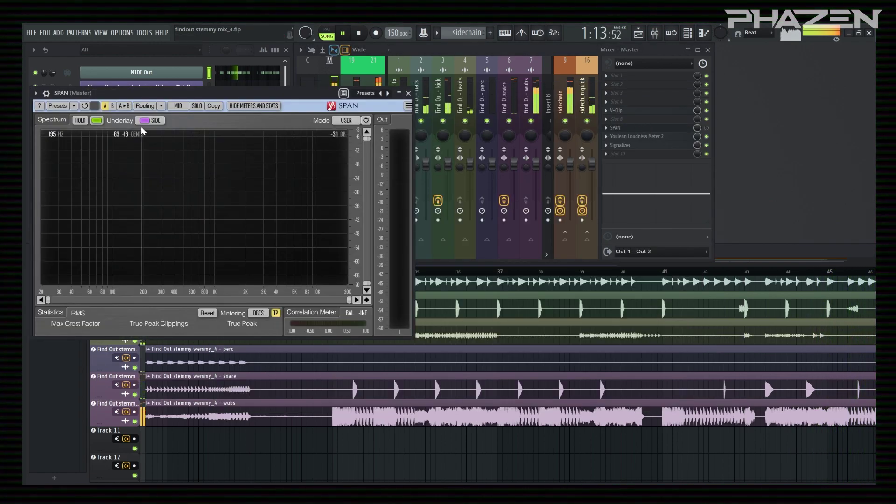
drag(139, 93, 369, 158)
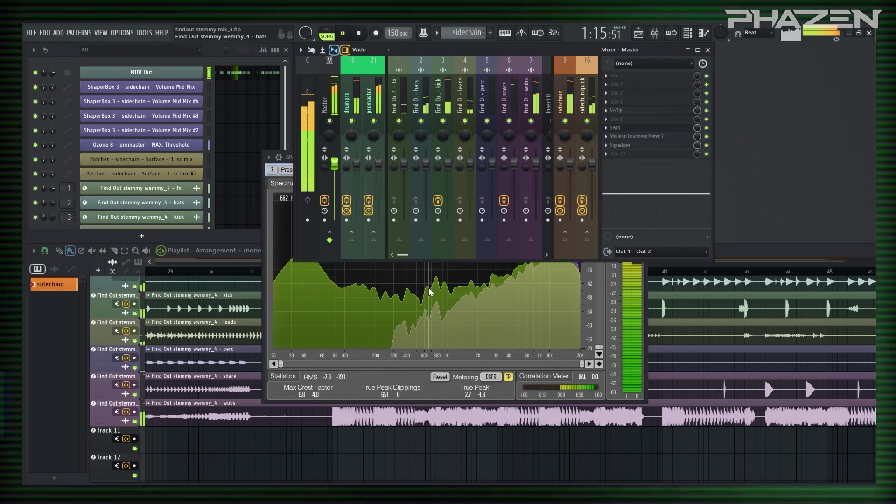
mouse_move(288, 161)
mouse_down()
mouse_move(170, 103)
mouse_move(179, 89)
mouse_move(129, 60)
mouse_move(154, 57)
mouse_up()
click(506, 271)
click(329, 270)
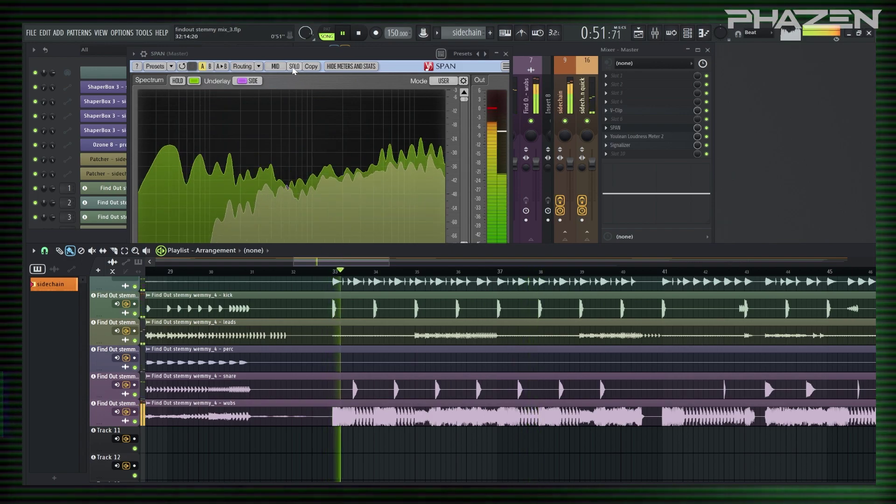
drag(293, 53, 484, 150)
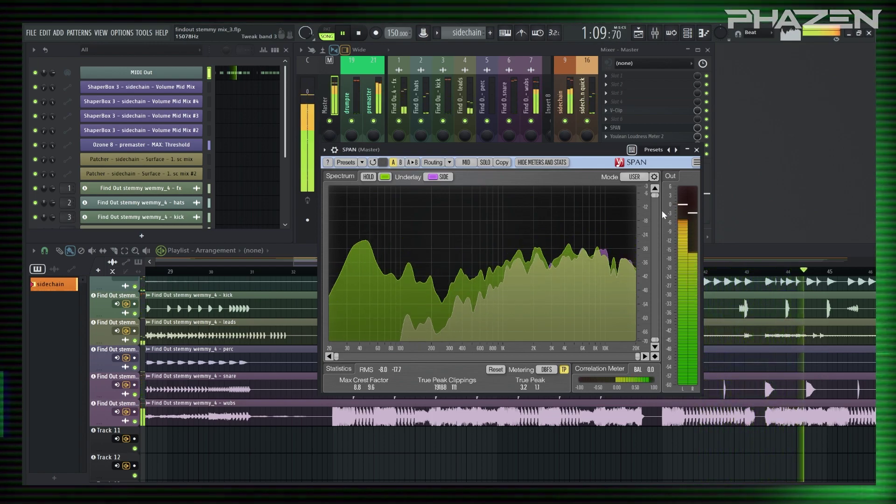
click(697, 149)
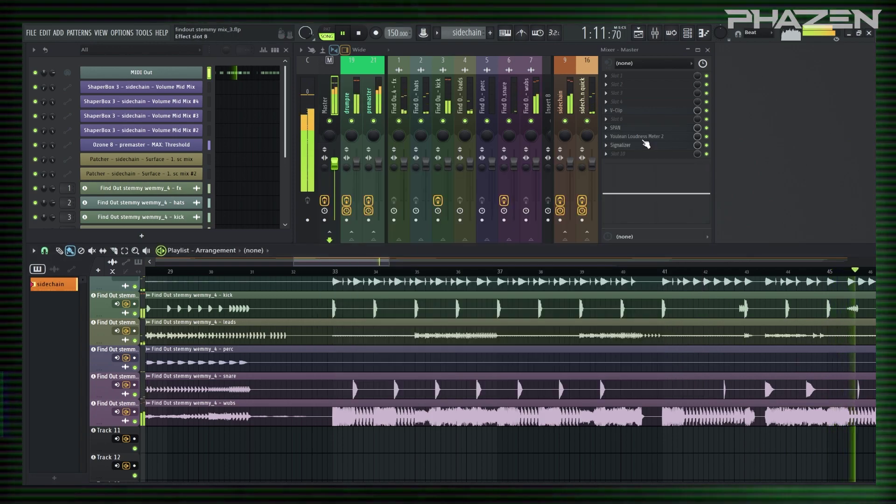
click(644, 137)
click(664, 136)
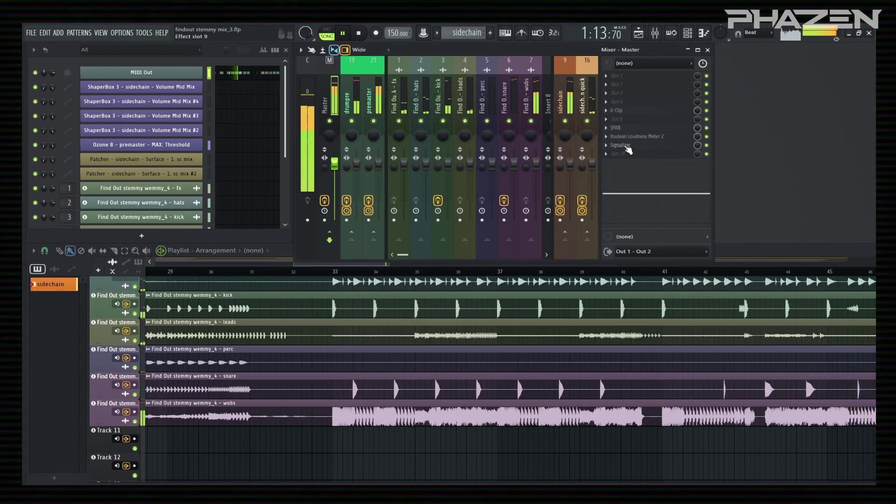
click(626, 146)
mouse_move(453, 240)
mouse_down()
mouse_move(312, 143)
mouse_move(331, 121)
mouse_move(328, 97)
mouse_up()
click(472, 271)
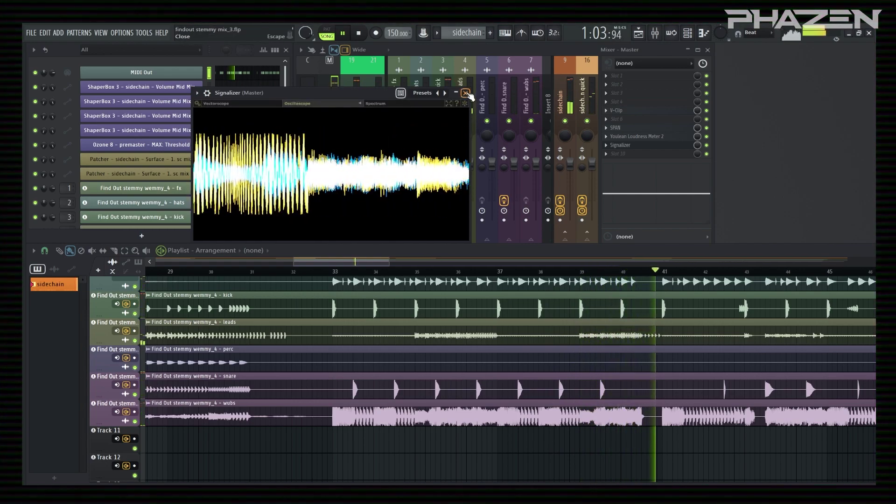
click(466, 93)
click(626, 112)
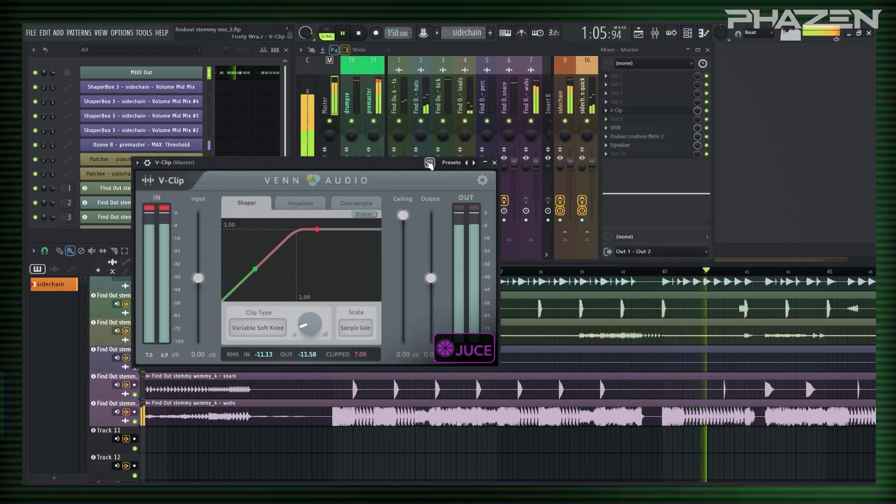
drag(422, 166, 542, 175)
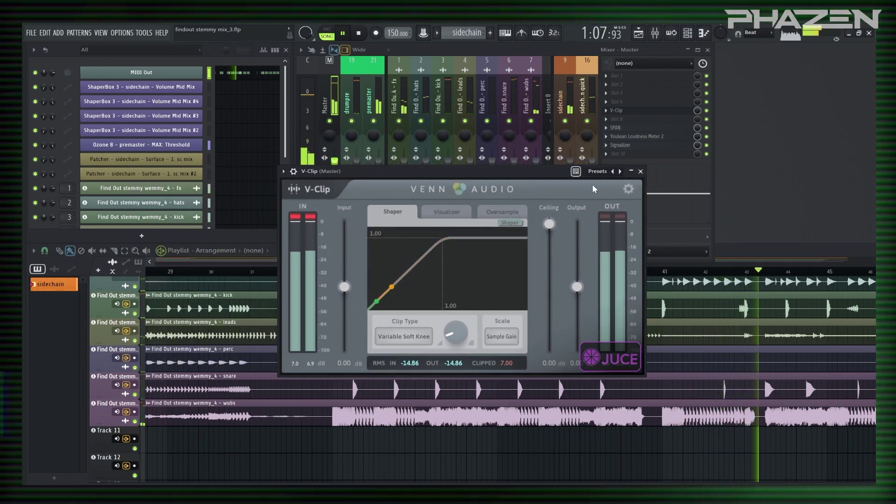
click(640, 172)
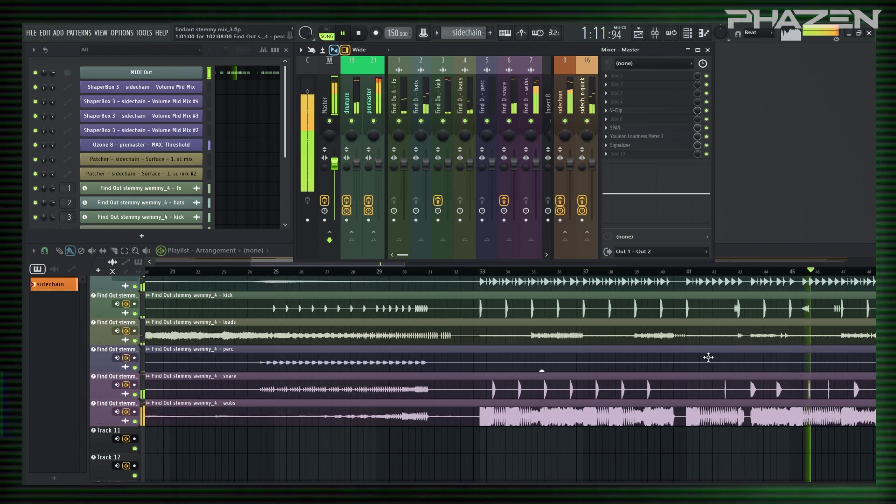
Zoom and scroll the Playlist to show bars 37–69 across every stem lane.
ctrl+scroll(560, 373, down, 3)
scroll(457, 397, up, 1)
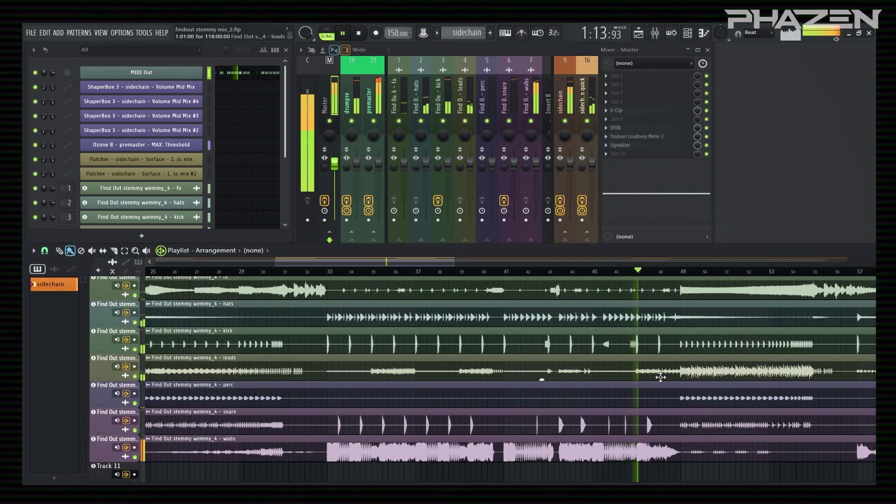
ctrl+scroll(663, 376, up, 2)
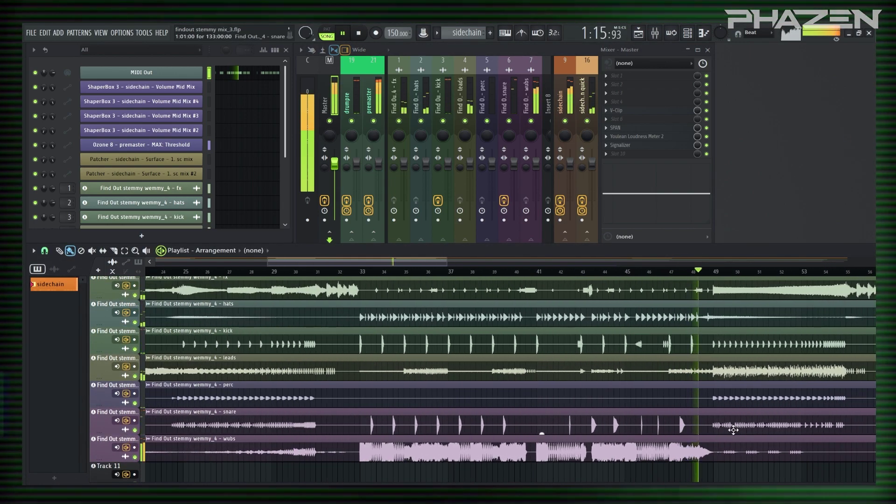
ctrl+scroll(583, 420, down, 3)
scroll(440, 431, up, 1)
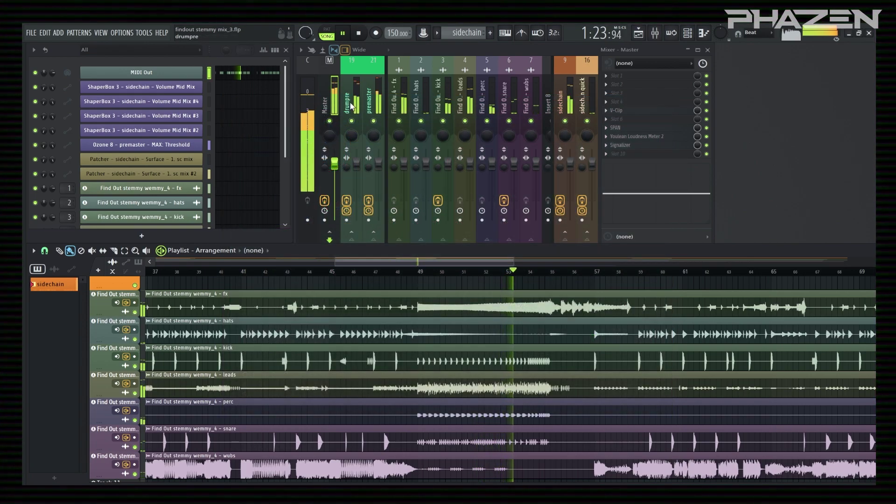
Open V-Clip on the drumpre insert and position its window to show the 0.77 soft-knee curve.
click(351, 107)
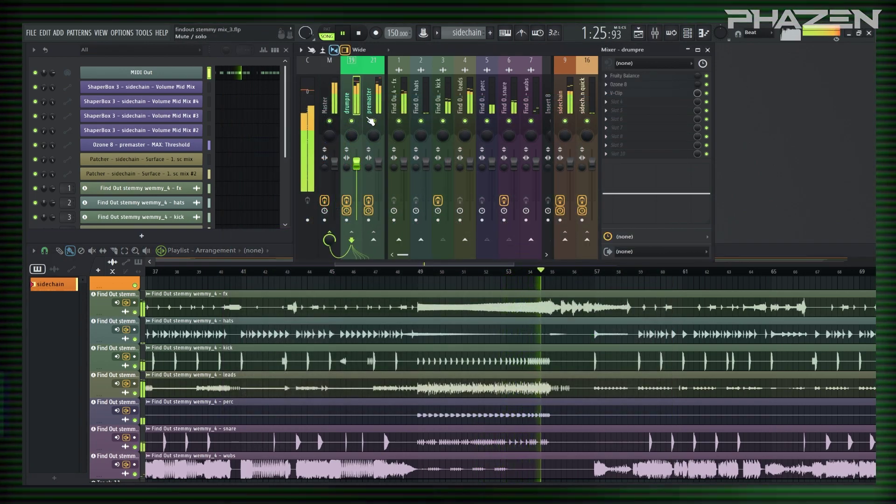
click(618, 93)
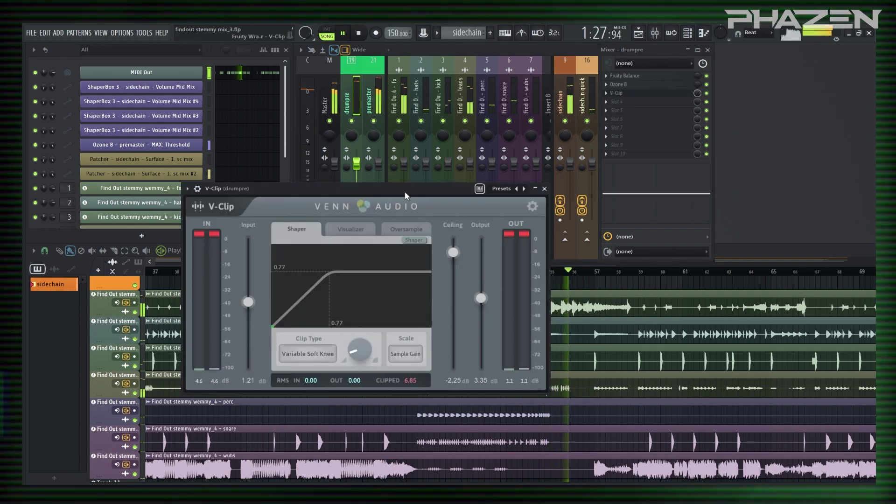
drag(404, 191, 468, 161)
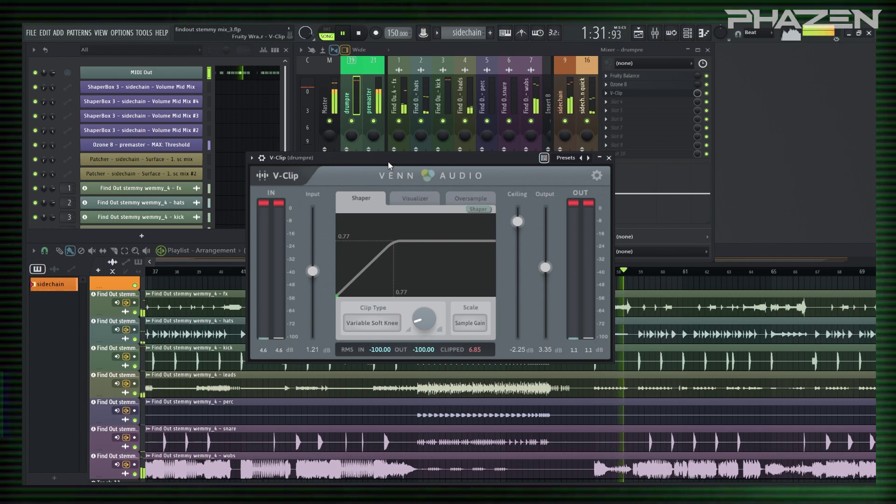
drag(387, 158, 407, 145)
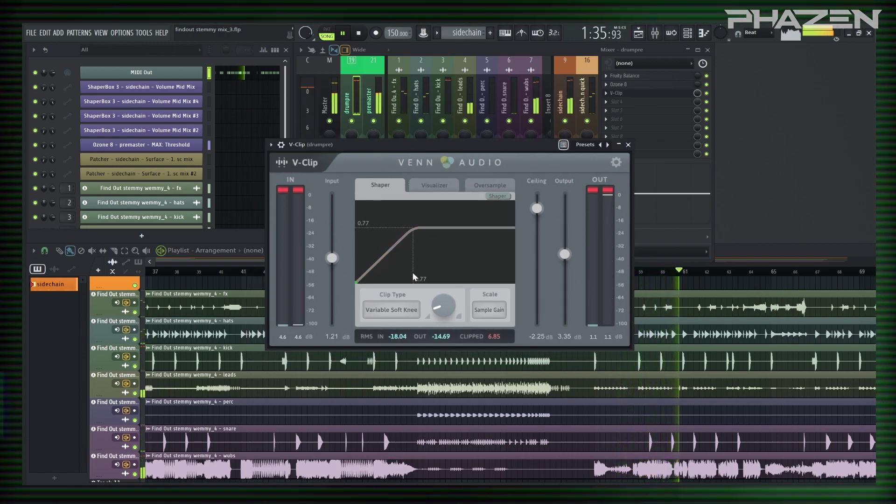
Close V-Clip and position the premaster's Ozone 8 window showing its 0.0 dB Maximizer ceiling.
click(628, 144)
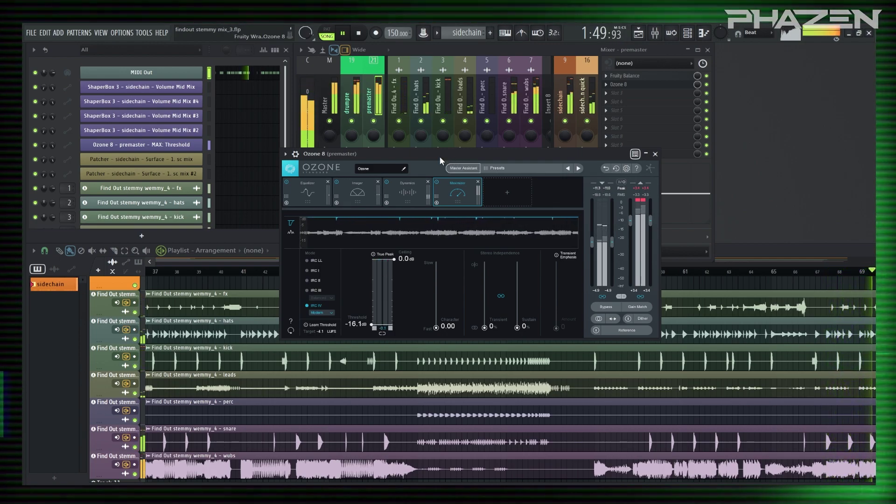
drag(439, 156, 412, 212)
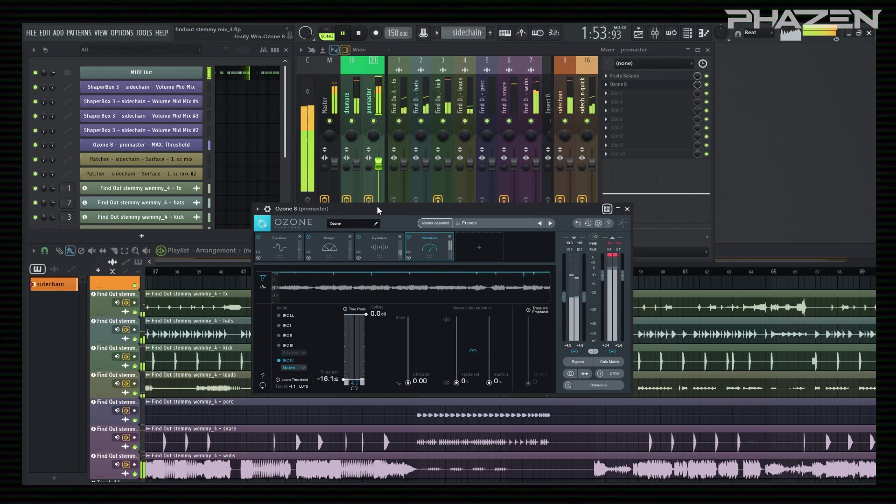
mouse_move(376, 205)
mouse_down()
mouse_move(386, 167)
mouse_move(261, 129)
mouse_up()
Pan the Playlist to bars 75–107, then bring Ozone 8's Maximizer back in front.
click(774, 384)
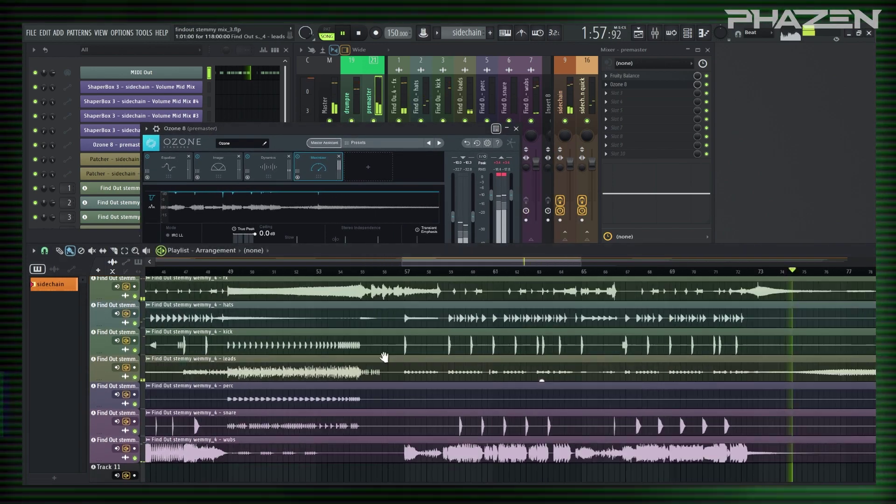
scroll(358, 422, down, 1)
drag(695, 391, 428, 447)
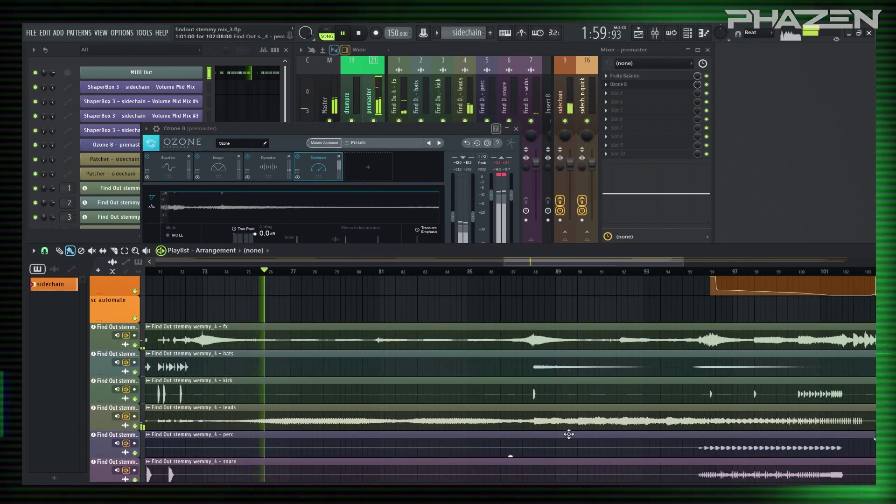
drag(565, 435, 426, 376)
mouse_move(327, 136)
mouse_down()
mouse_move(448, 158)
mouse_move(434, 171)
mouse_up()
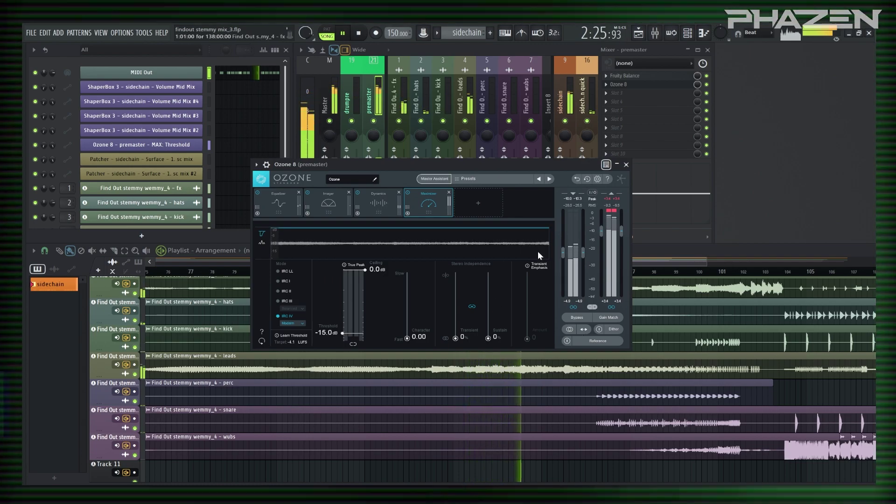
Cycle Ozone 8 through Dynamics, Equalizer, Imager and Maximizer, ending on the Imager's width bands.
click(379, 197)
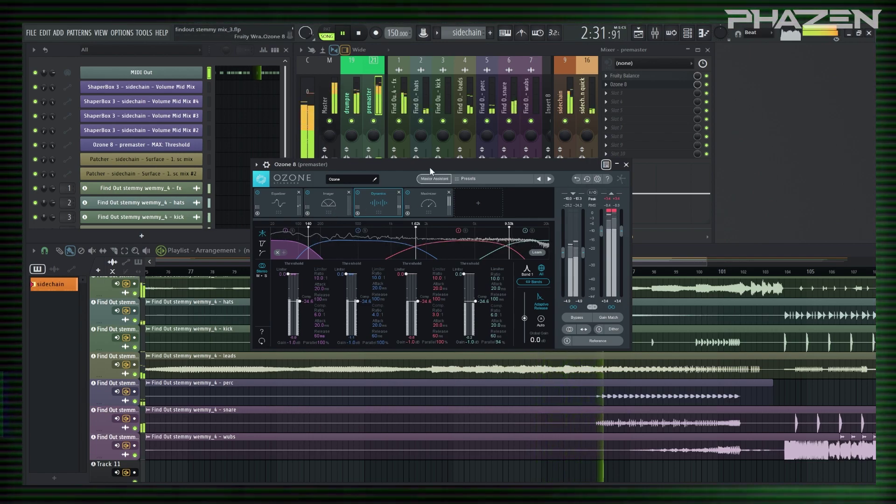
click(289, 206)
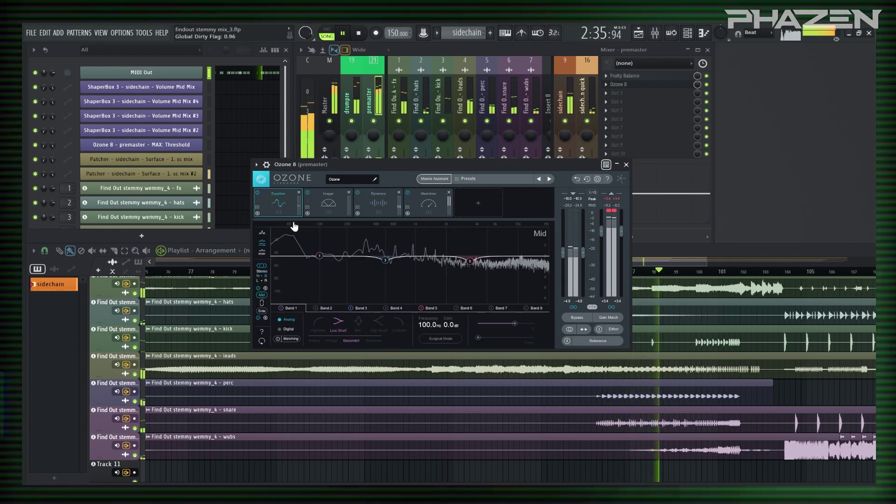
click(311, 205)
click(427, 201)
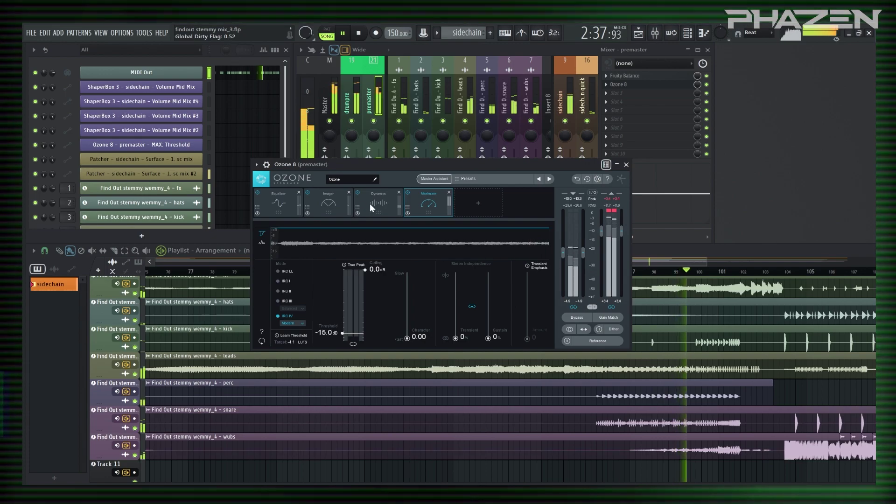
click(371, 203)
click(315, 204)
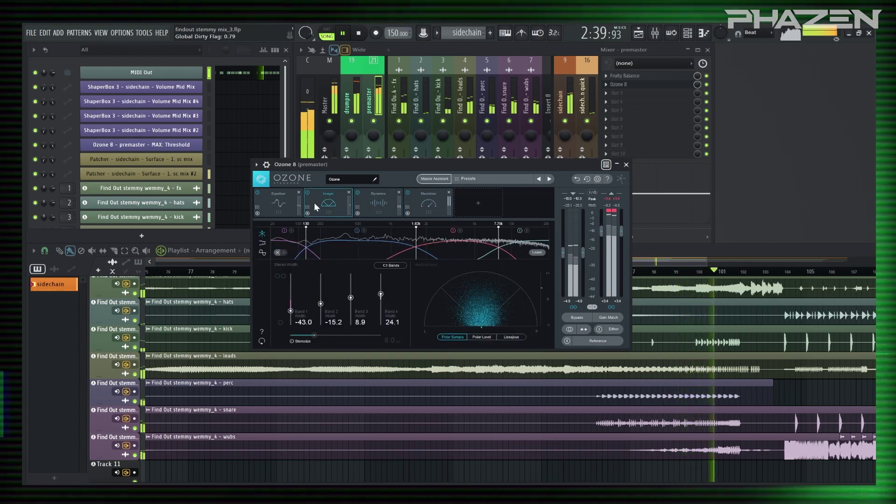
drag(402, 166, 379, 159)
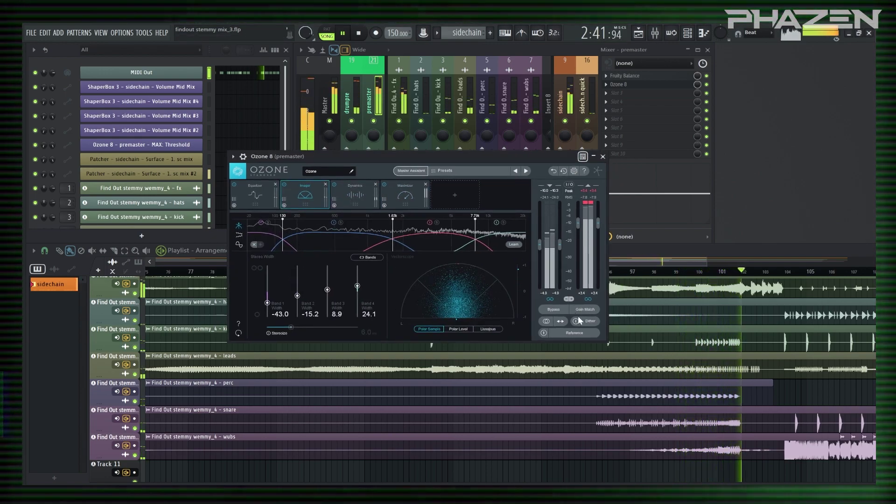
click(424, 397)
Bring Ozone 8 forward and switch from Maximizer to its four-band Dynamics limiter and compressor.
click(452, 158)
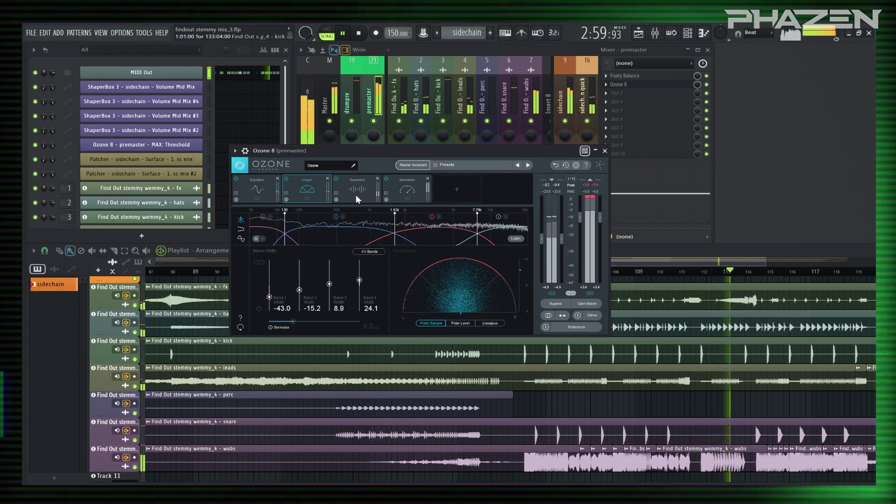
click(355, 194)
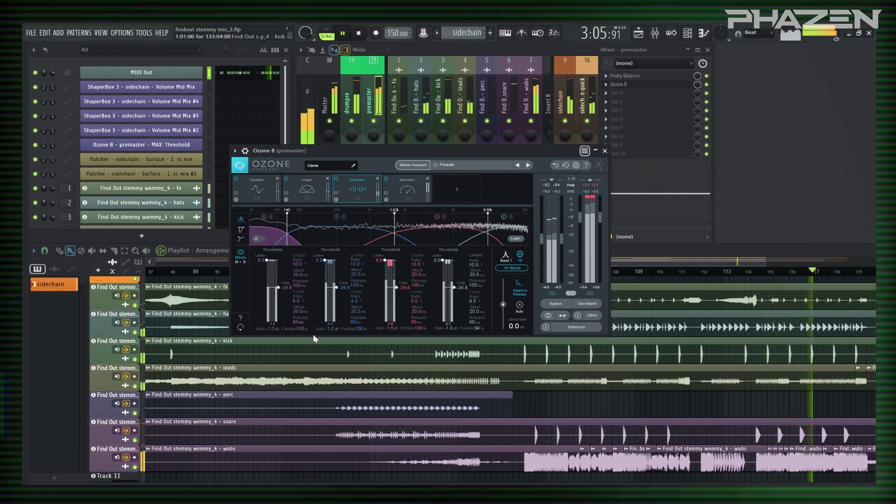
click(396, 195)
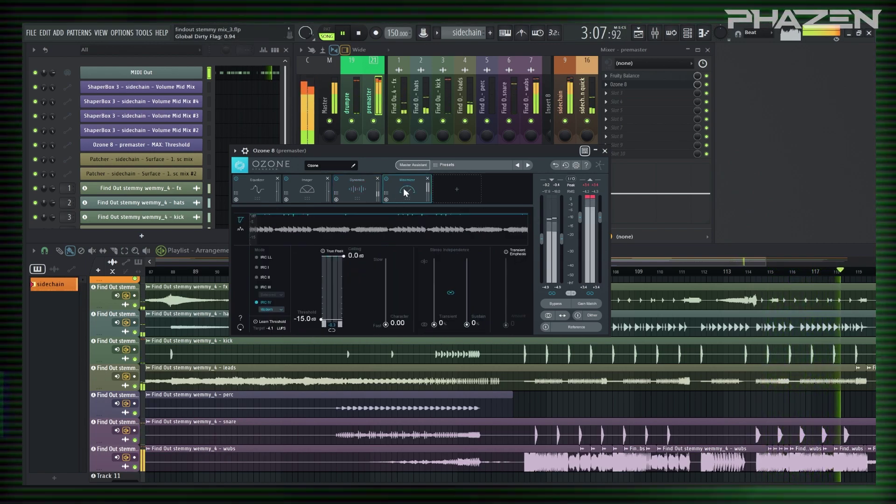
click(356, 195)
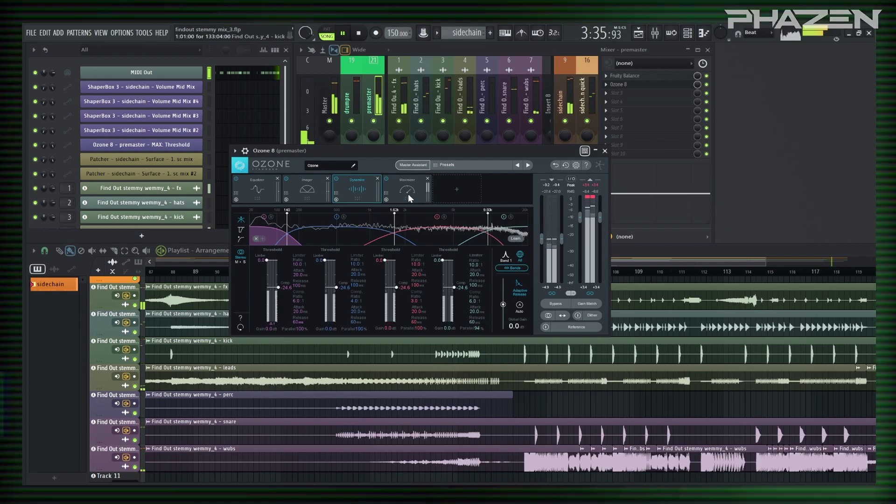
Close Ozone 8, jump playback to bar 103, and show the Master chain (V-Clip, SPAN, Youlean, Signalizer).
click(270, 183)
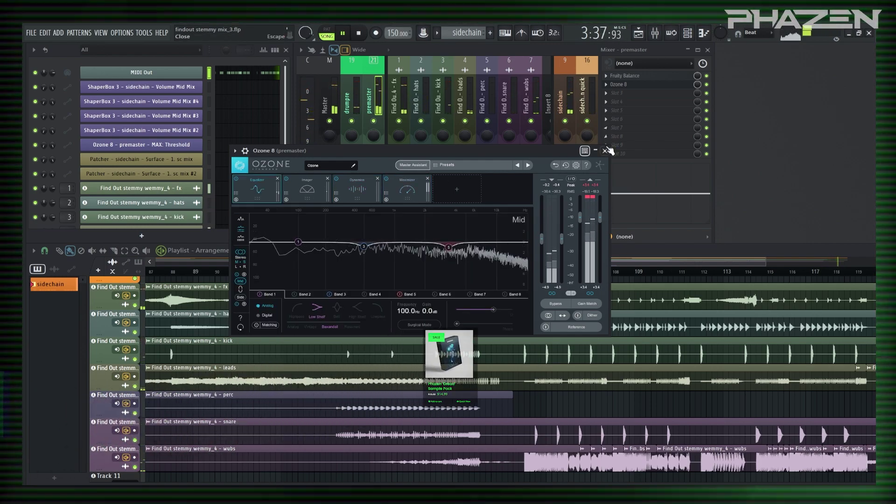
click(604, 151)
click(504, 273)
scroll(447, 325, right, 4)
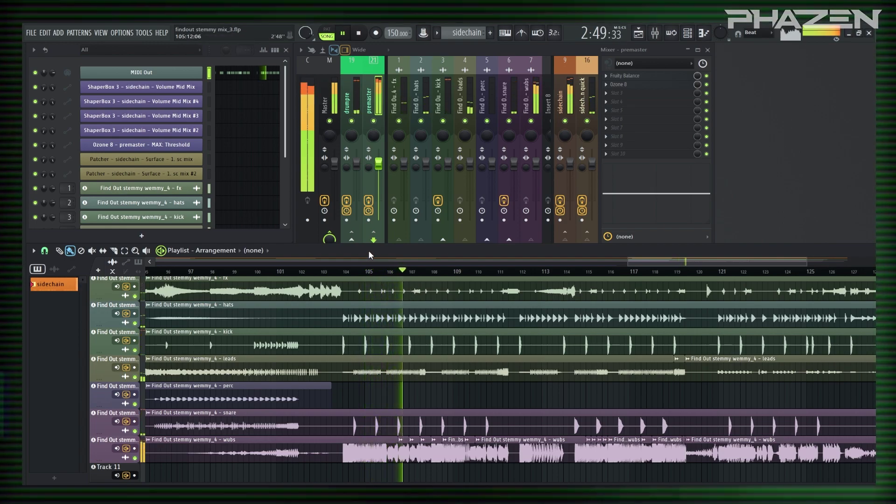
click(326, 108)
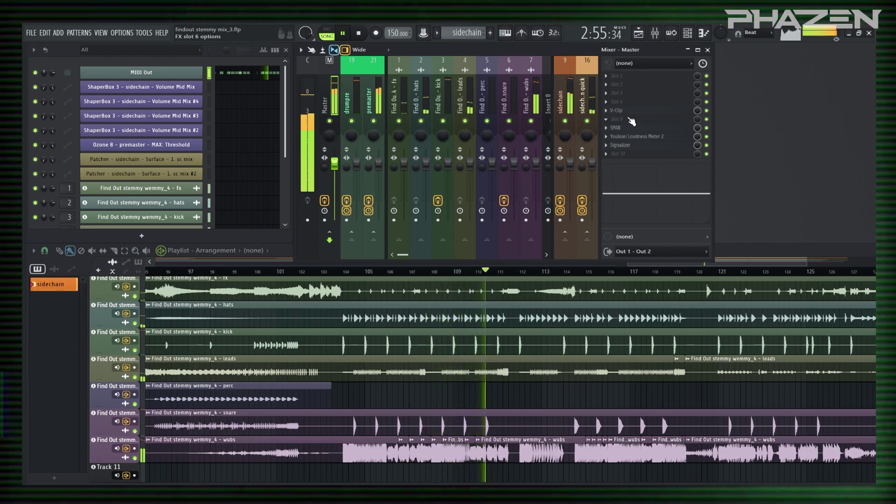
Open SPAN on the Master insert to view the live spectrum, RMS, true-peak and correlation readings.
click(622, 128)
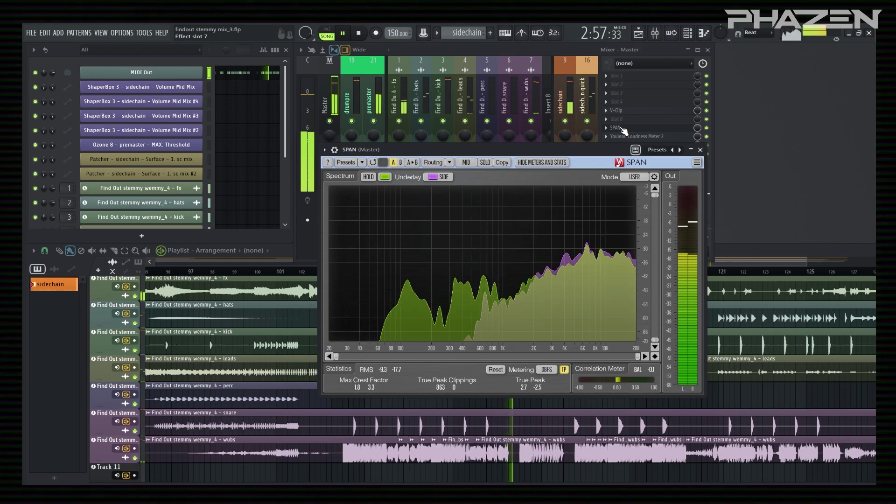